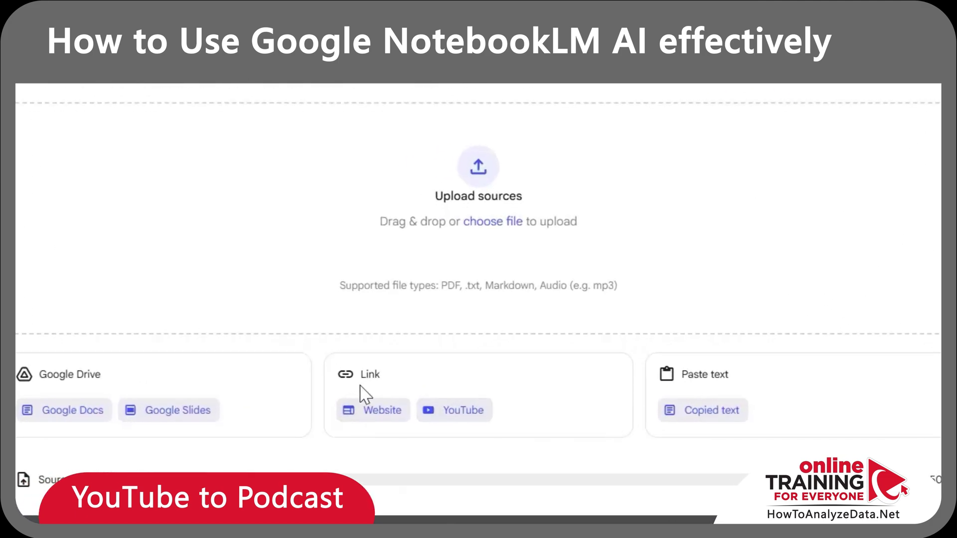
Add the Stanford CS229 LLM lecture's YouTube link as the notebook's source
{"action": "left_click", "coordinate": [462, 426]}
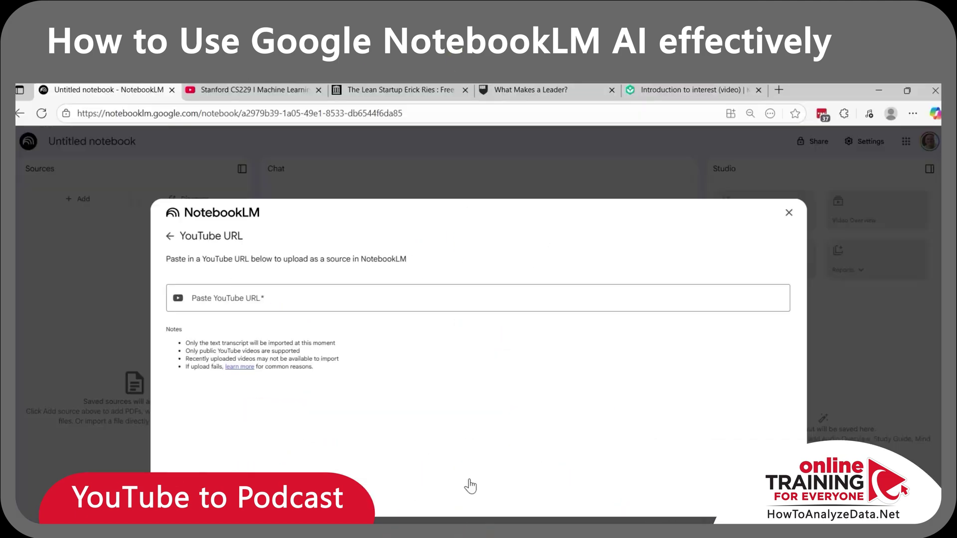
{"action": "left_click", "coordinate": [214, 300]}
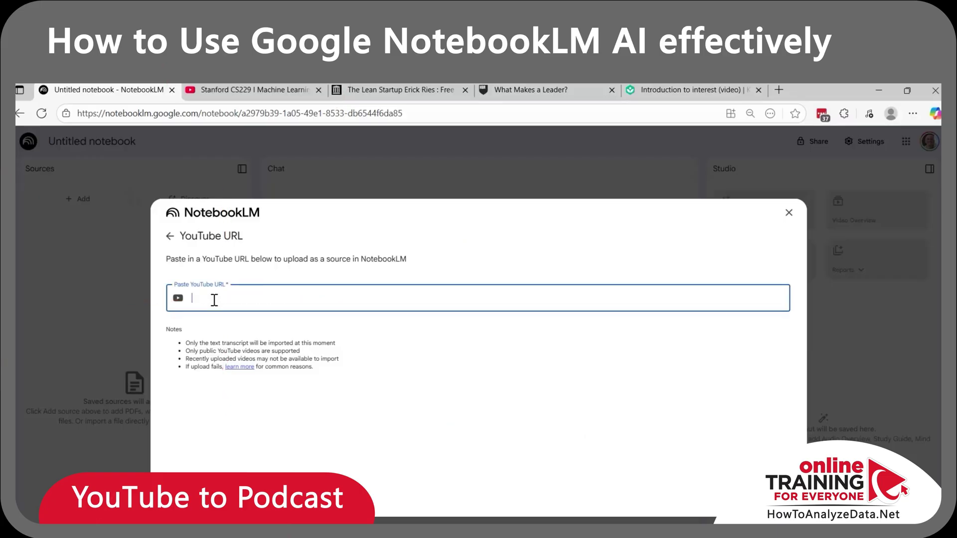
{"action": "key", "text": "Return"}
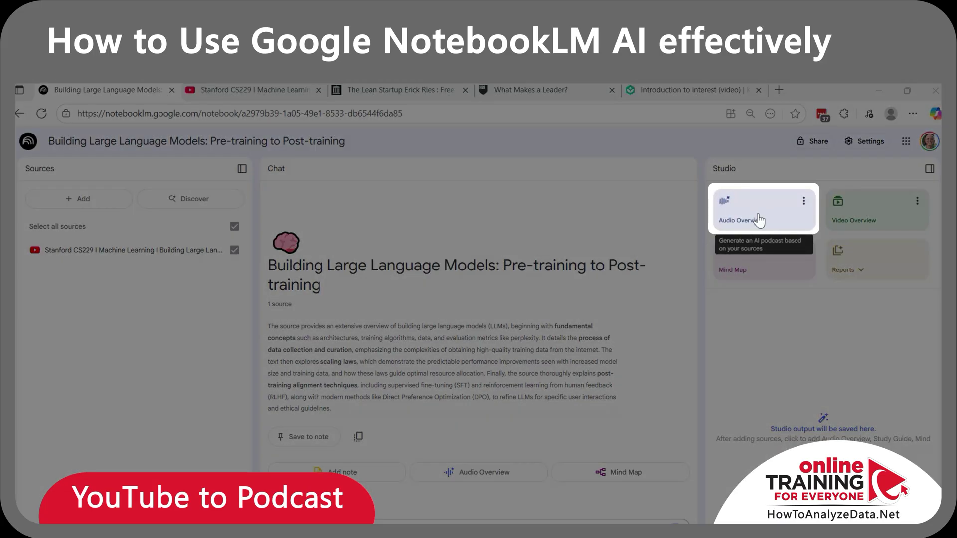
Generate the 'Decoding LLMs' audio overview, download it, and start playing it
{"action": "left_click", "coordinate": [758, 219]}
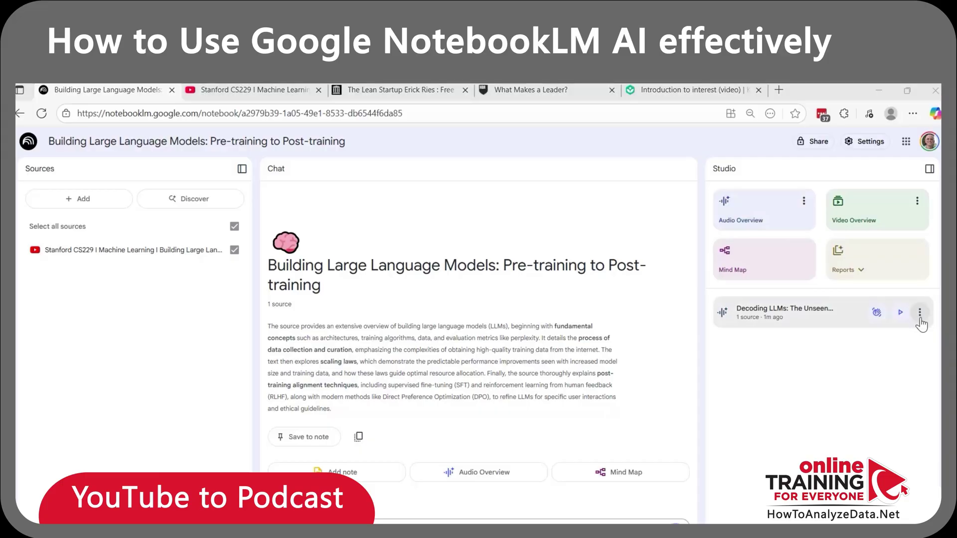
{"action": "left_click", "coordinate": [919, 315]}
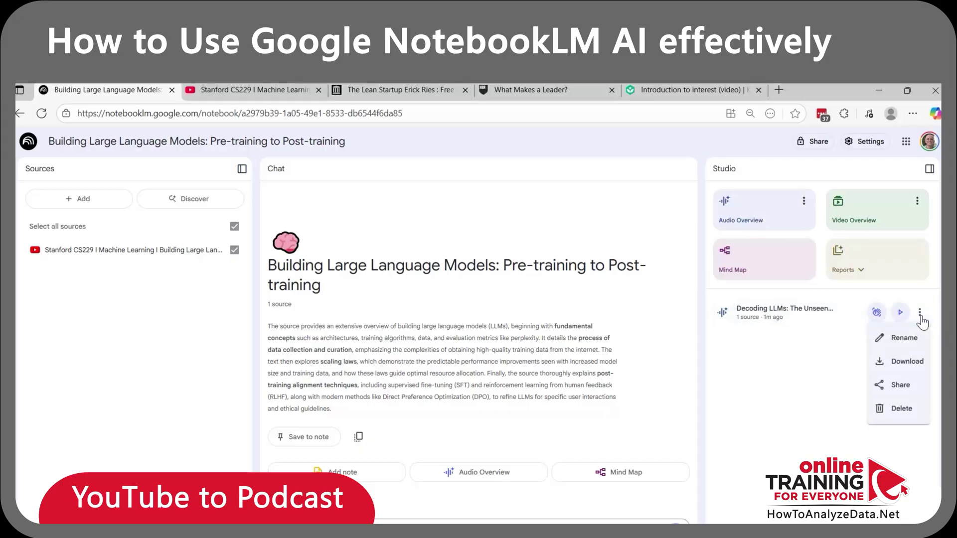
{"action": "left_click", "coordinate": [912, 375]}
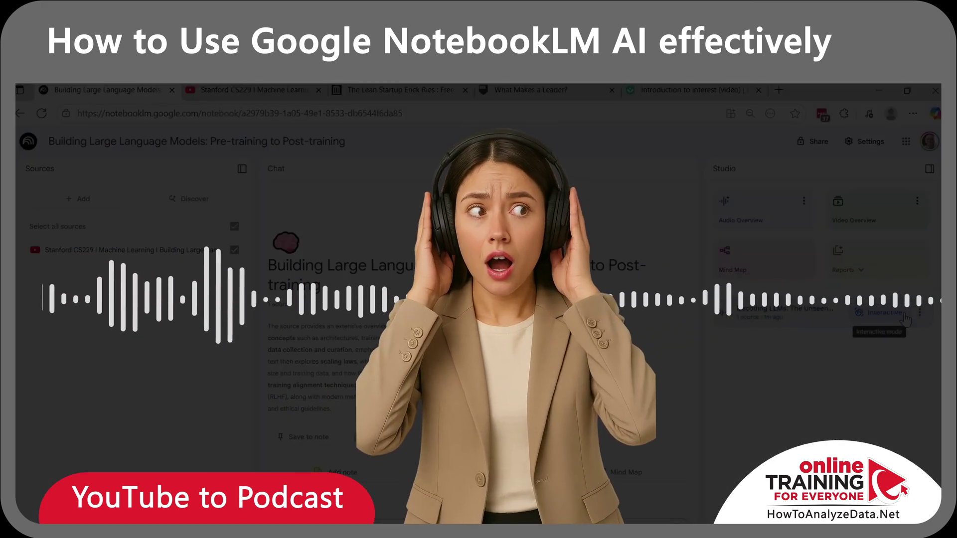
{"action": "left_click", "coordinate": [904, 317]}
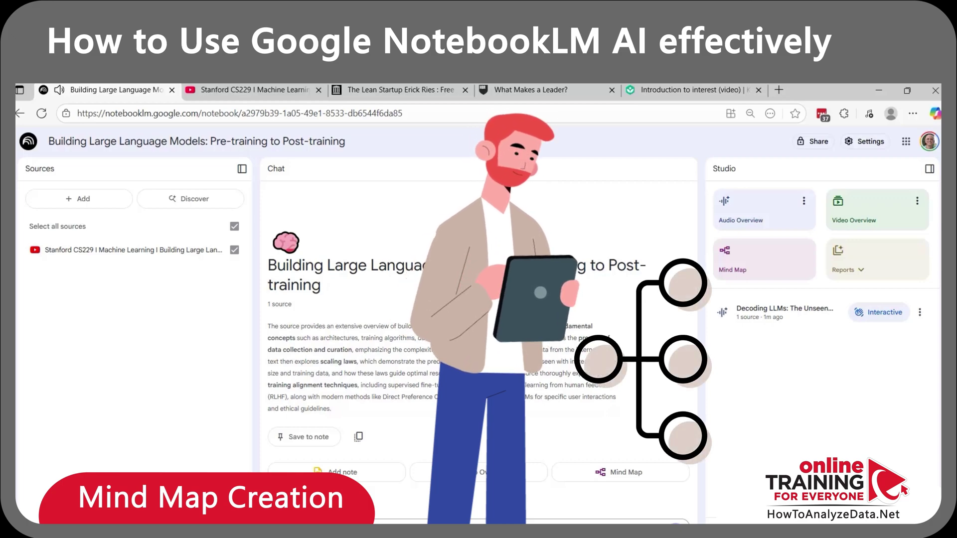
Generate and open the lecture mind map, expand the Evaluation, Systems and other branches, then all nodes
{"action": "left_click", "coordinate": [760, 269]}
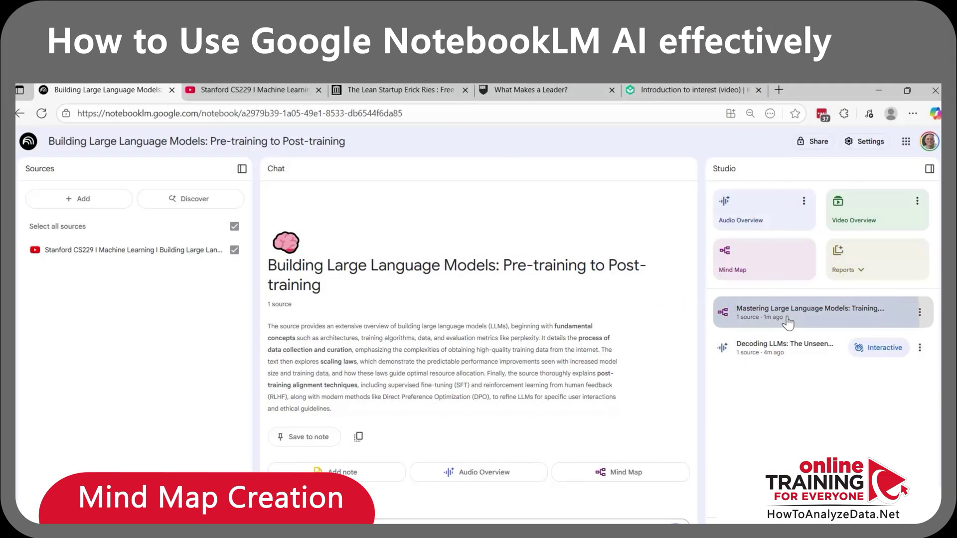
{"action": "left_click", "coordinate": [788, 321]}
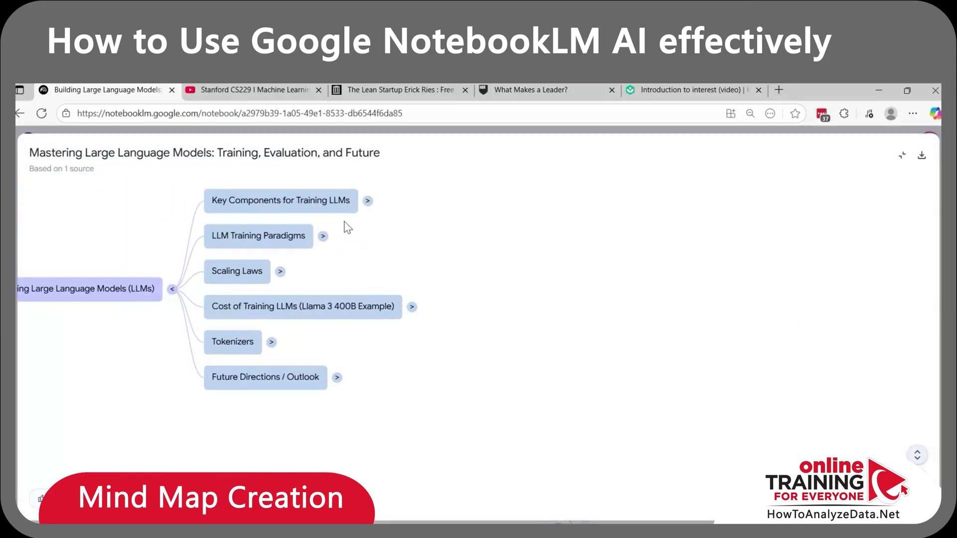
{"action": "left_click", "coordinate": [367, 202]}
{"action": "left_click", "coordinate": [683, 365]}
{"action": "left_click", "coordinate": [720, 325]}
{"action": "left_click", "coordinate": [489, 364]}
{"action": "left_click", "coordinate": [302, 283]}
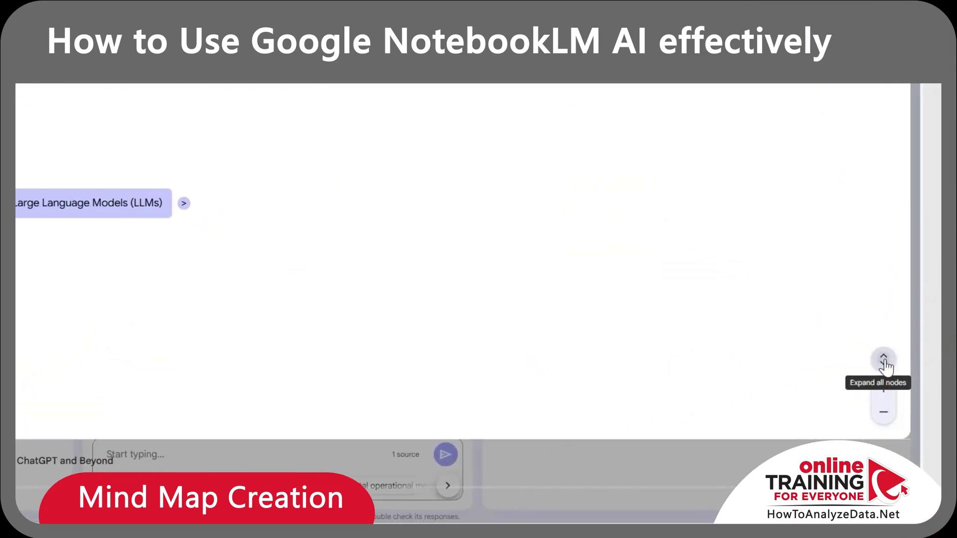
{"action": "left_click", "coordinate": [917, 455]}
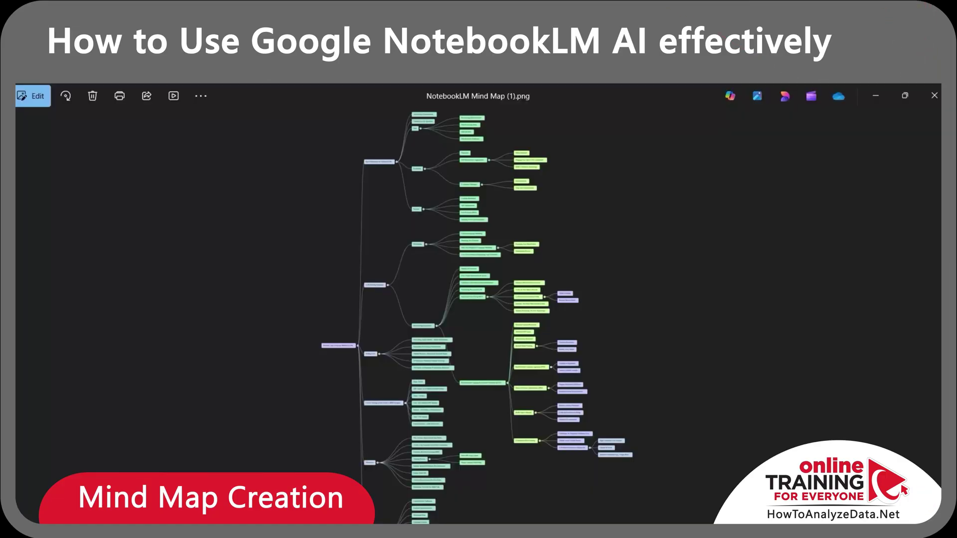
{"action": "scroll", "coordinate": [464, 461], "scroll_direction": "up", "scroll_amount": 8}
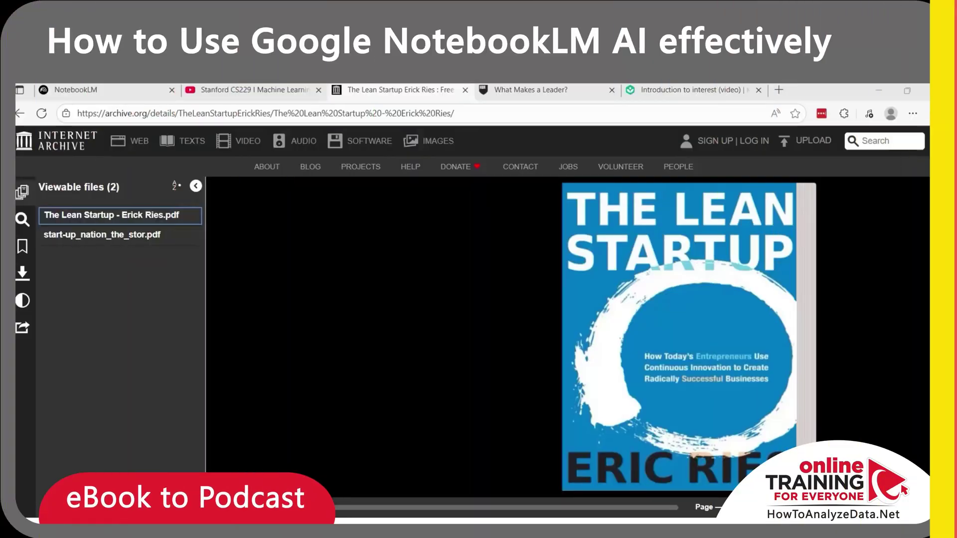
Scroll through The Lean Startup archive.org page, then return to the NotebookLM home page
{"action": "scroll", "coordinate": [939, 409], "scroll_direction": "down", "scroll_amount": 7}
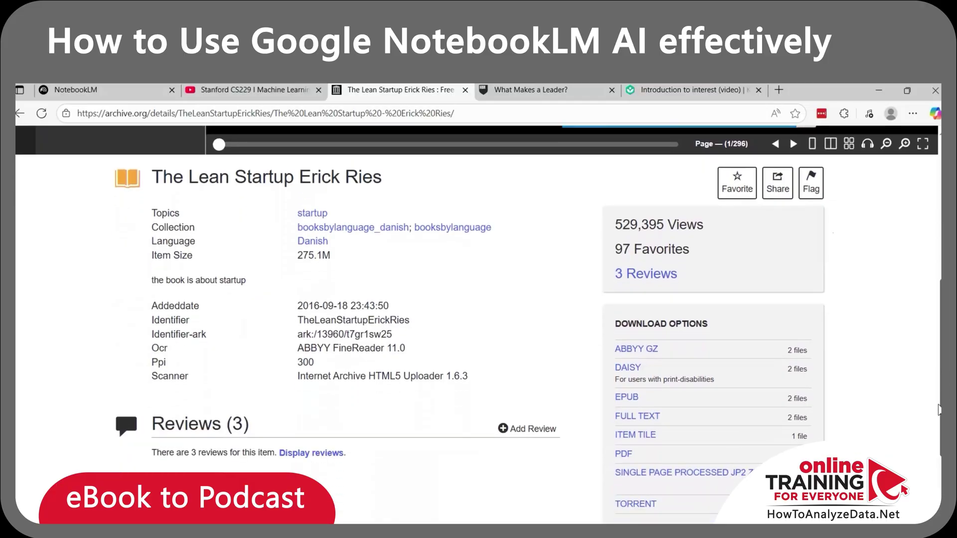
{"action": "scroll", "coordinate": [939, 410], "scroll_direction": "up", "scroll_amount": 7}
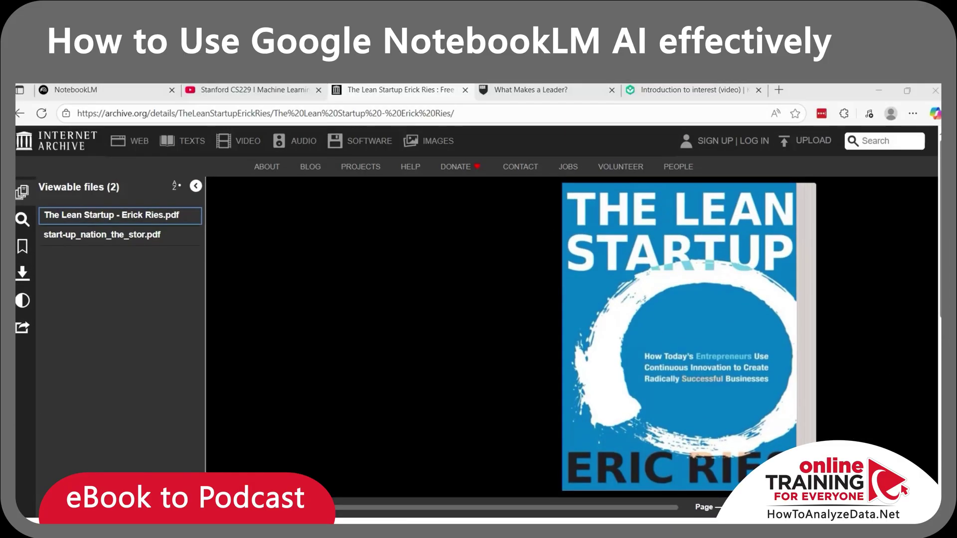
{"action": "left_click", "coordinate": [100, 90]}
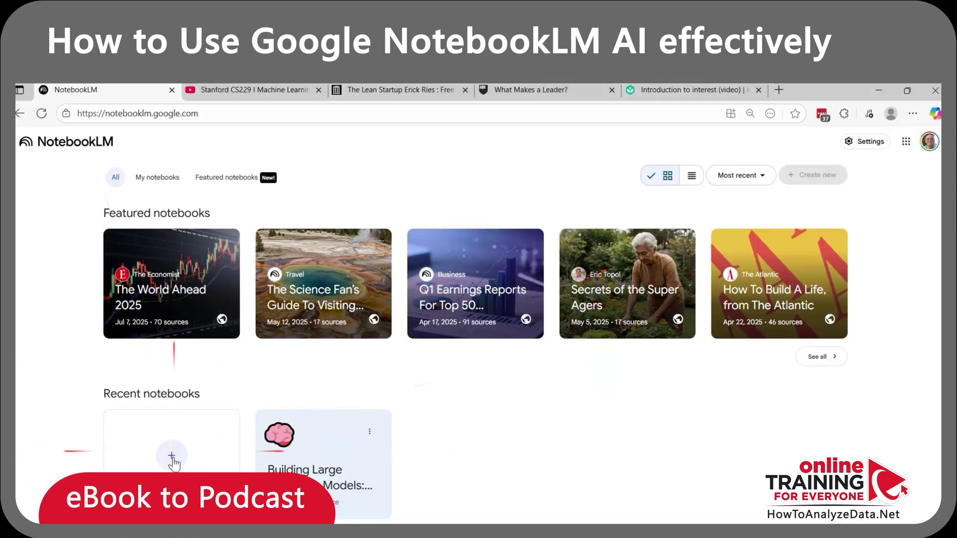
Create a new notebook using The Lean Startup archive.org page as its website source
{"action": "left_click", "coordinate": [812, 182]}
{"action": "left_click", "coordinate": [415, 481]}
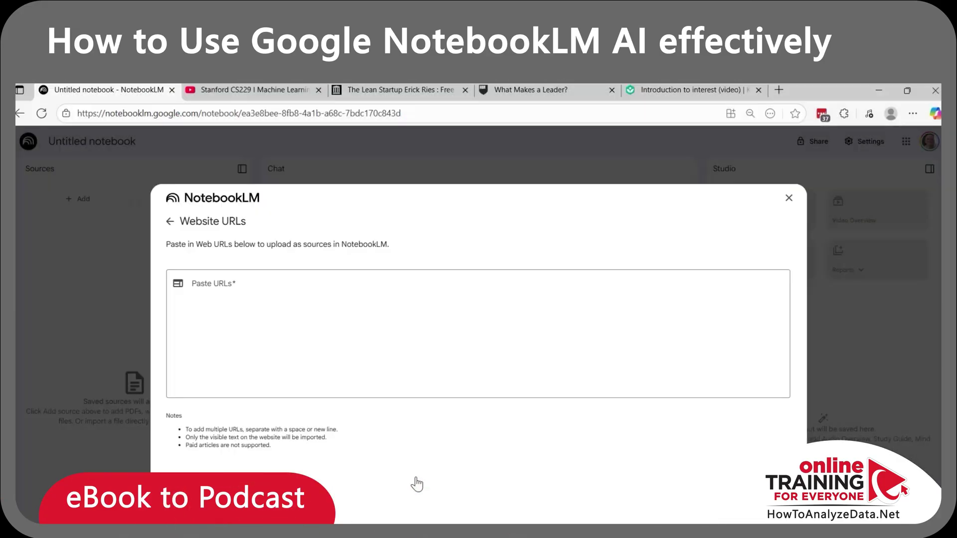
{"action": "left_click", "coordinate": [228, 284]}
{"action": "type", "text": "https://archive.org/details/TheLeanStartupErickRies/The%20Lean%20Startup%20-%20Erick%20Ries/https://www.youtube.com/watch?v=9vM4p9NN0Ts"}
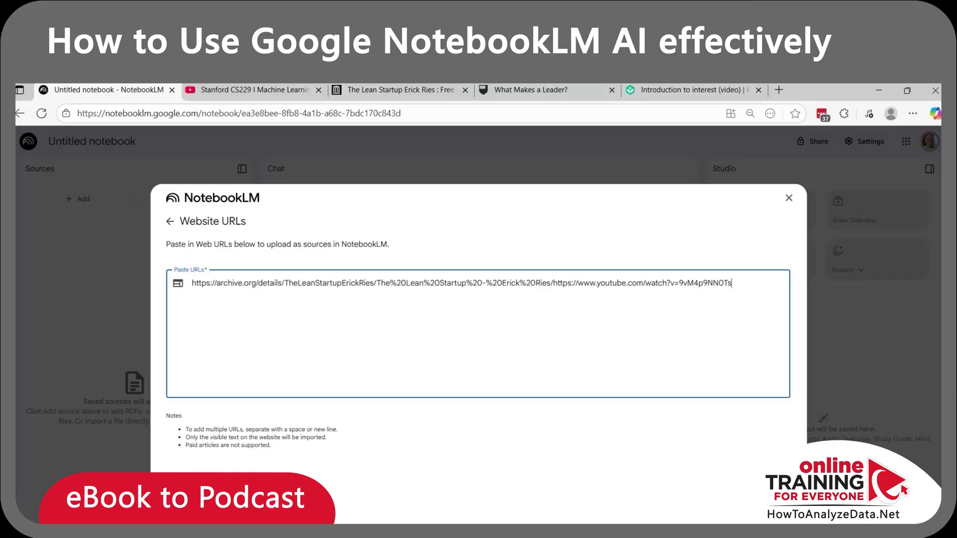
{"action": "key", "text": "Return"}
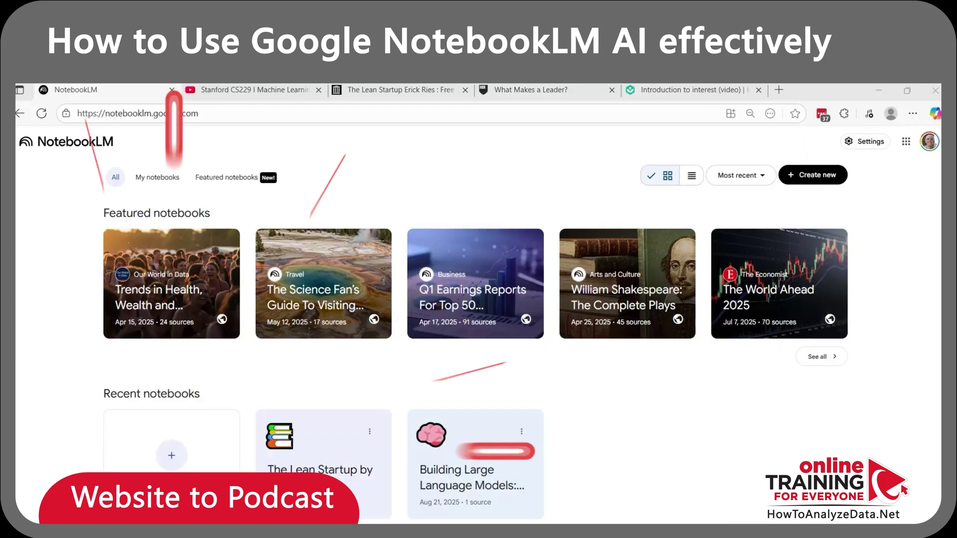
Start a new notebook with a website source, ready for the HBR 'What Makes a Leader' article link
{"action": "left_click", "coordinate": [807, 175]}
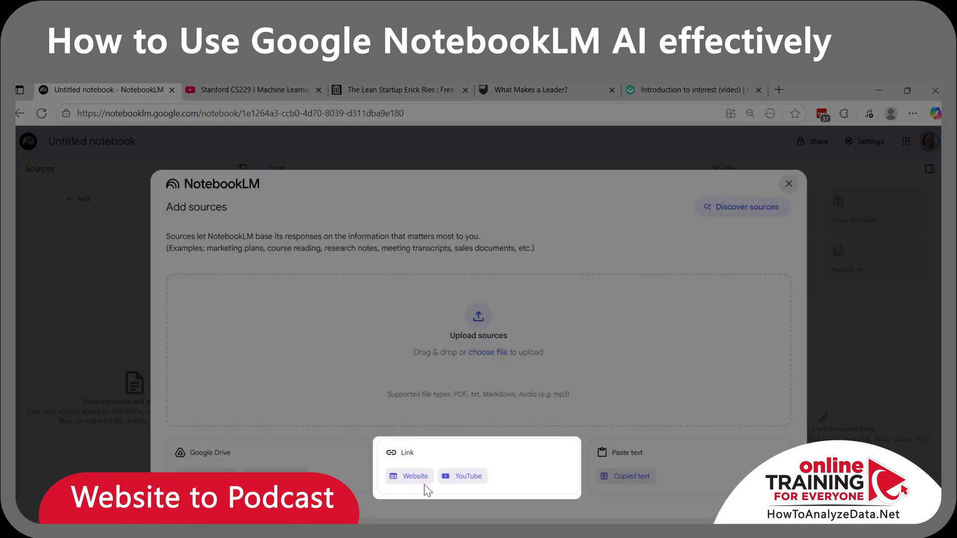
{"action": "left_click", "coordinate": [413, 477]}
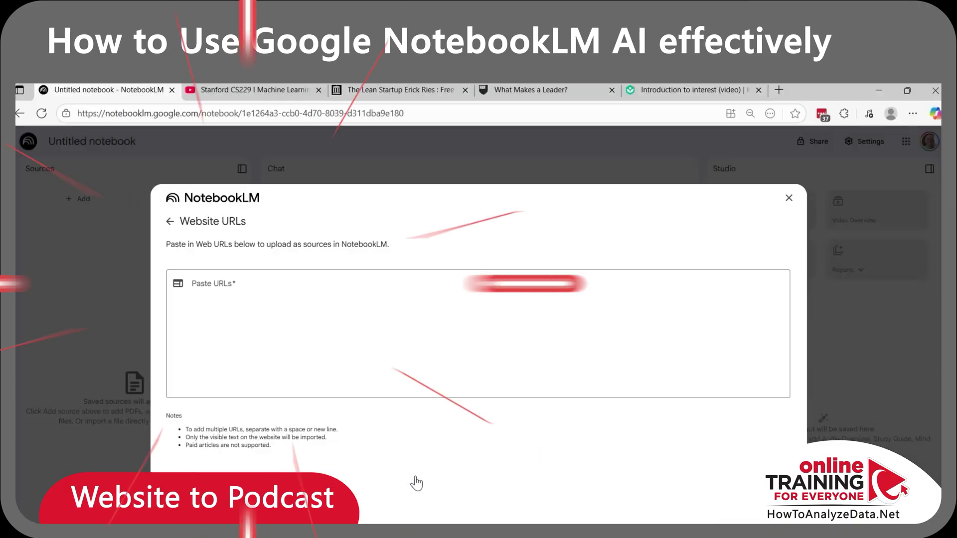
{"action": "left_click", "coordinate": [230, 284]}
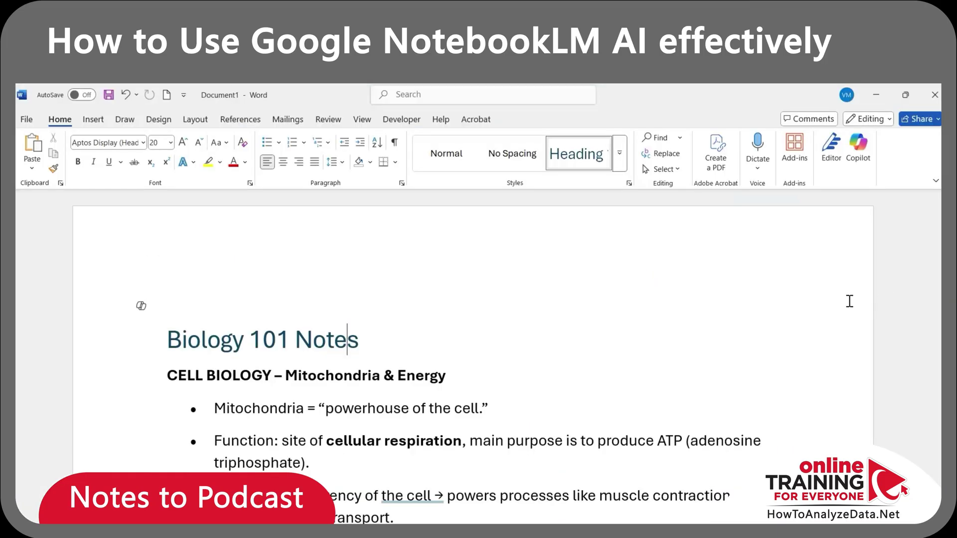
Scroll through the Biology 101 Word notes down to the DNA Replication section
{"action": "scroll", "coordinate": [849, 301], "scroll_direction": "down", "scroll_amount": 10}
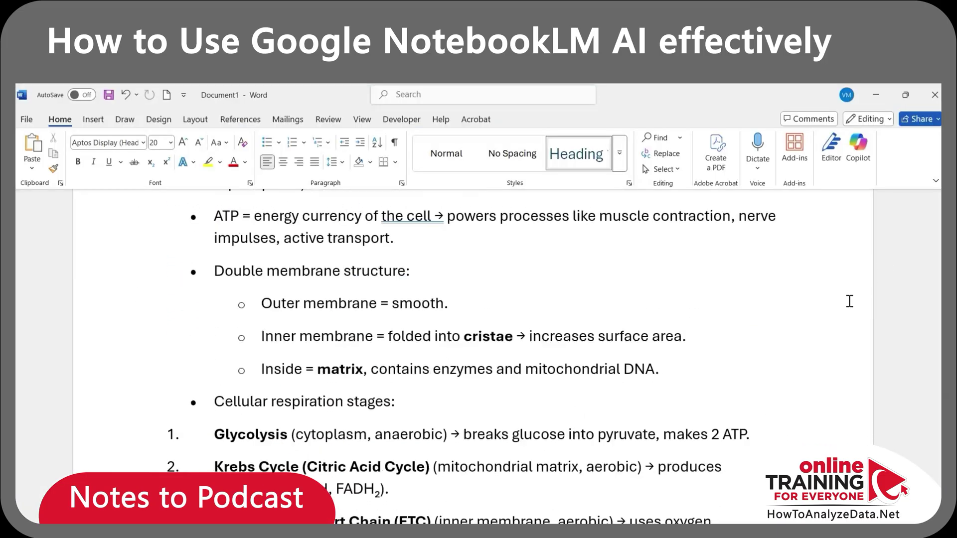
{"action": "scroll", "coordinate": [849, 301], "scroll_direction": "down", "scroll_amount": 3}
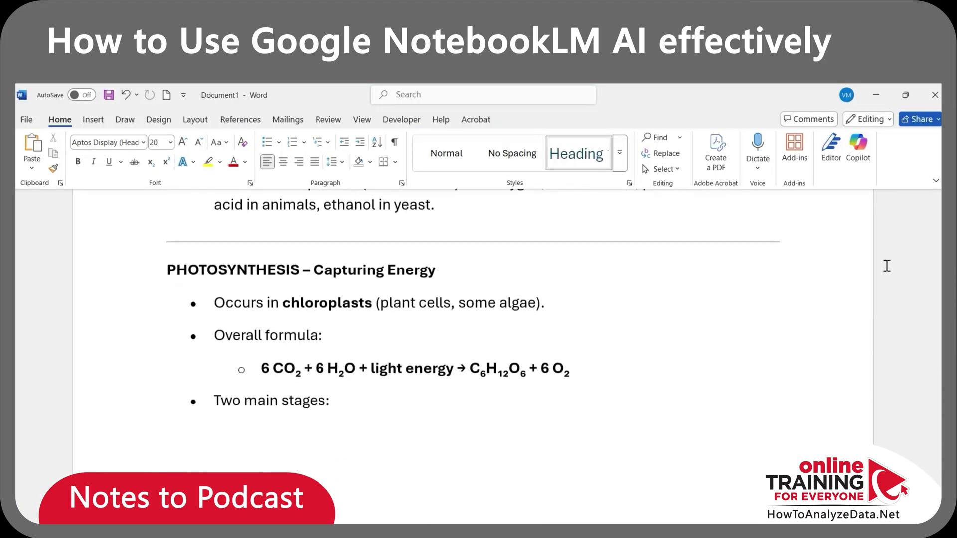
{"action": "scroll", "coordinate": [940, 293], "scroll_direction": "down", "scroll_amount": 10}
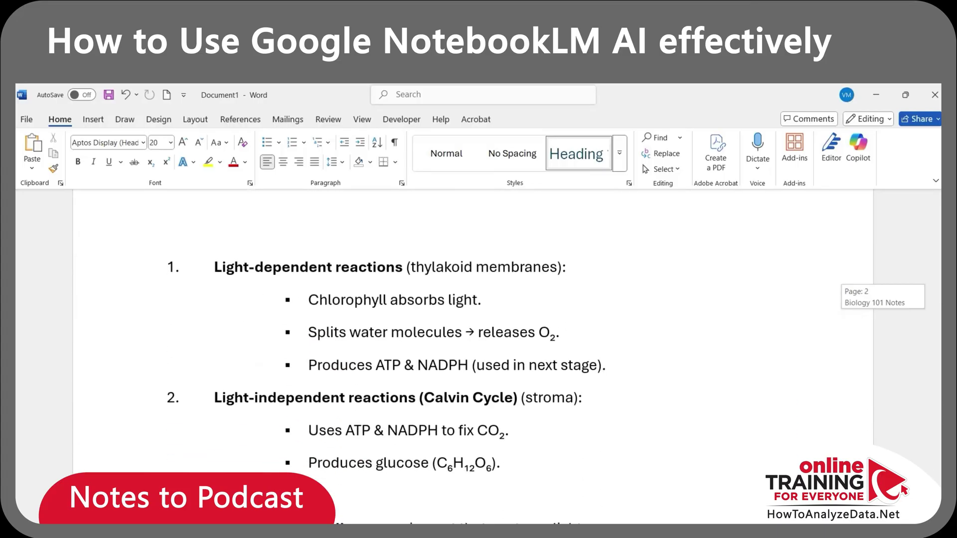
{"action": "scroll", "coordinate": [939, 293], "scroll_direction": "down", "scroll_amount": 8}
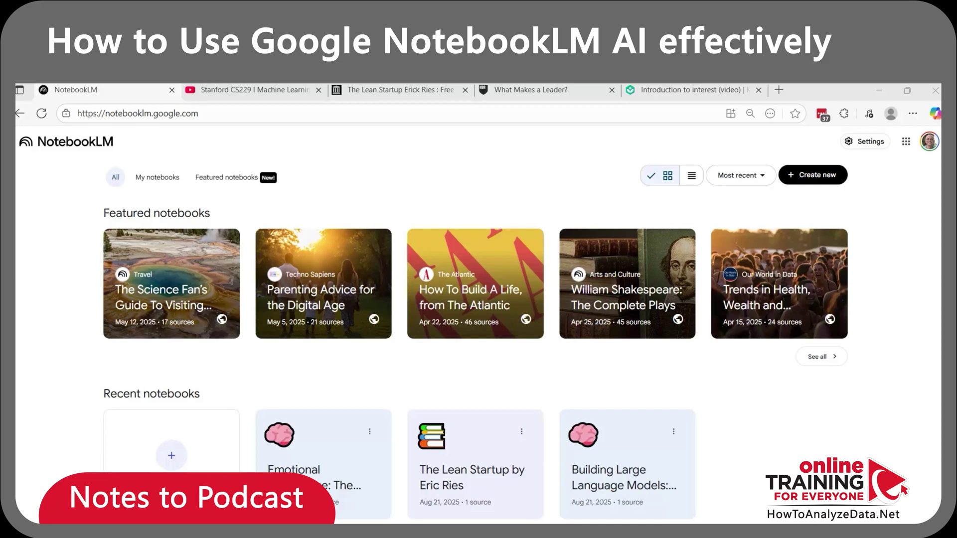
Paste the Biology 101 notes as a new notebook's text source, then generate an audio overview
{"action": "left_click", "coordinate": [171, 458]}
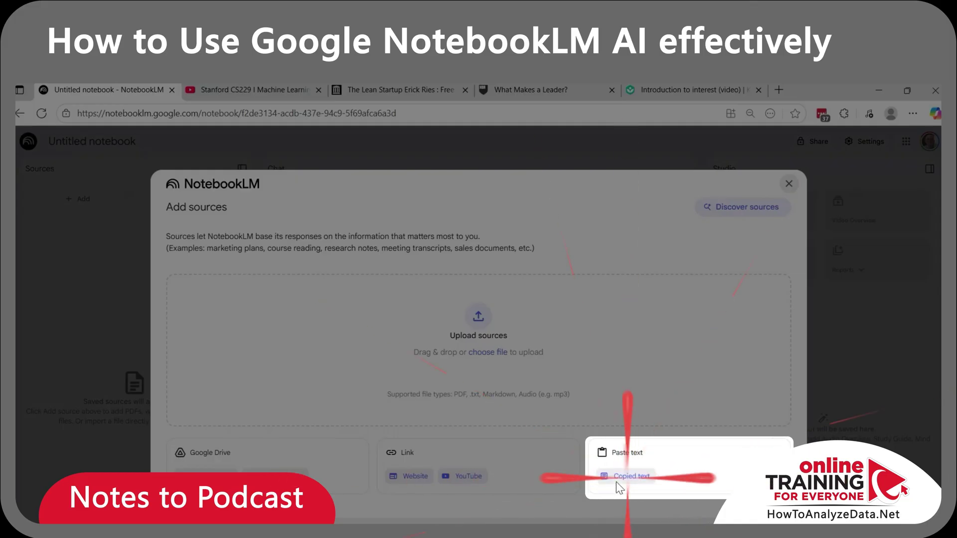
{"action": "left_click", "coordinate": [627, 476]}
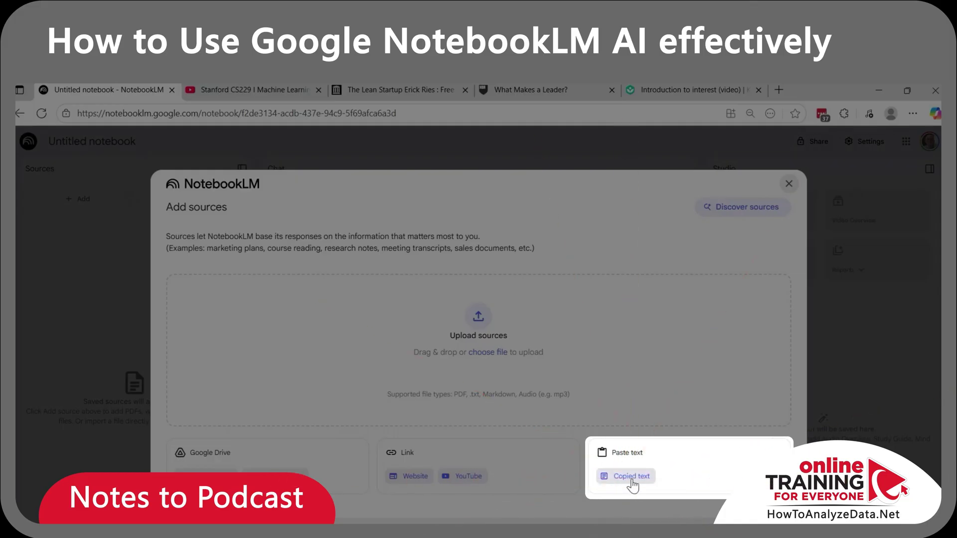
{"action": "right_click", "coordinate": [195, 335]}
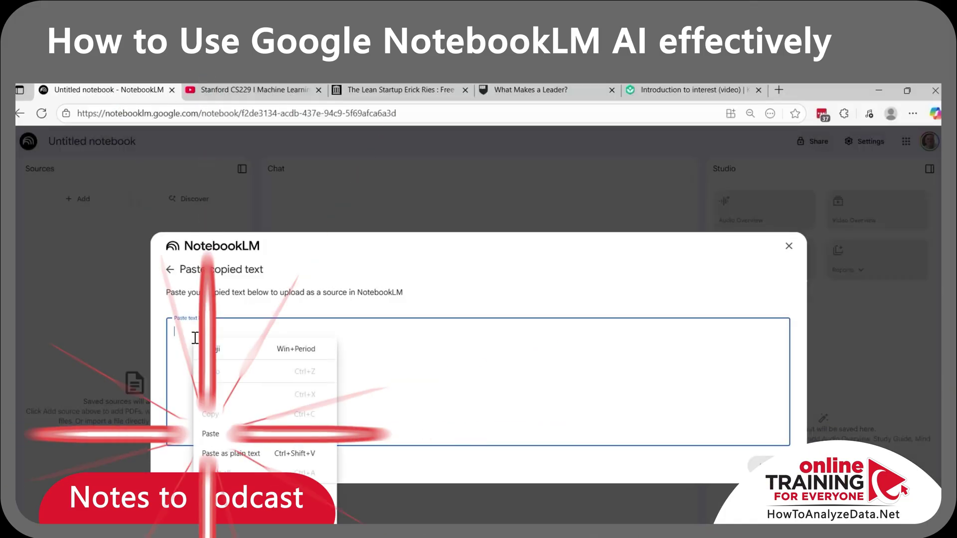
{"action": "left_click", "coordinate": [215, 436]}
{"action": "left_click", "coordinate": [769, 429]}
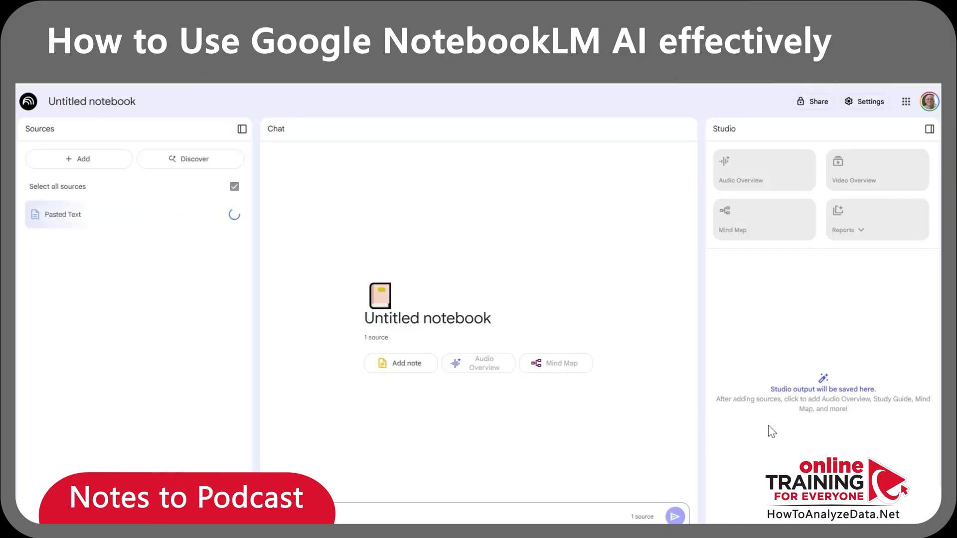
{"action": "left_click", "coordinate": [747, 173]}
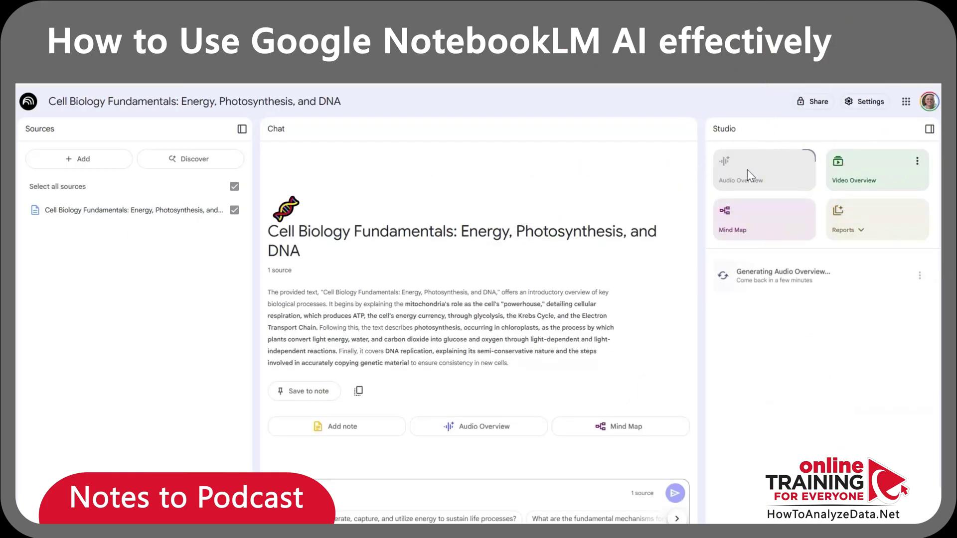